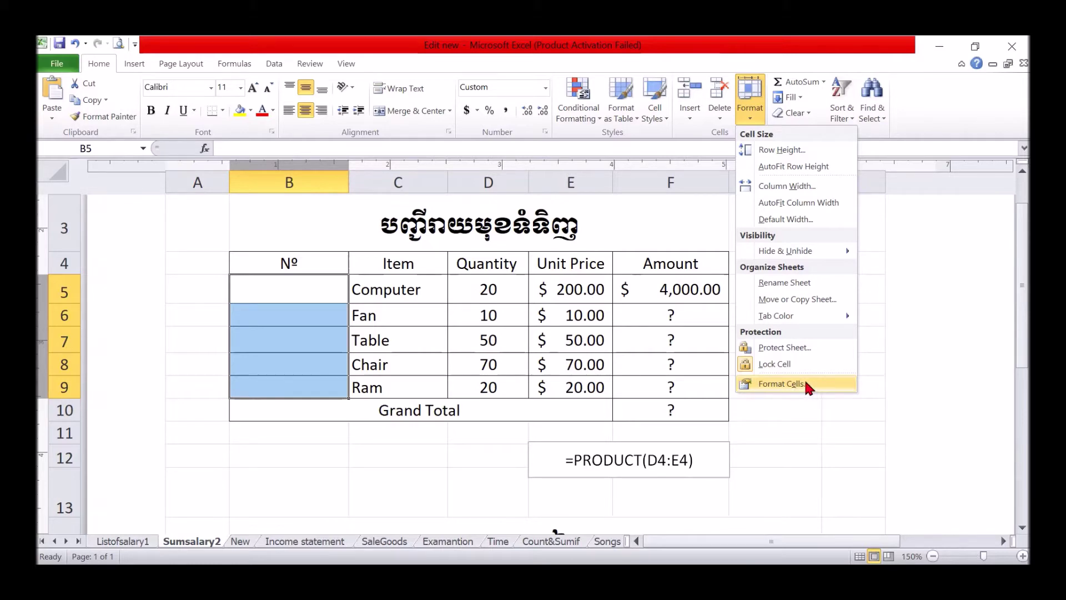
Open the Format Cells settings for the selected Nº cells B5:B9 and choose the Custom number category
click(805, 383)
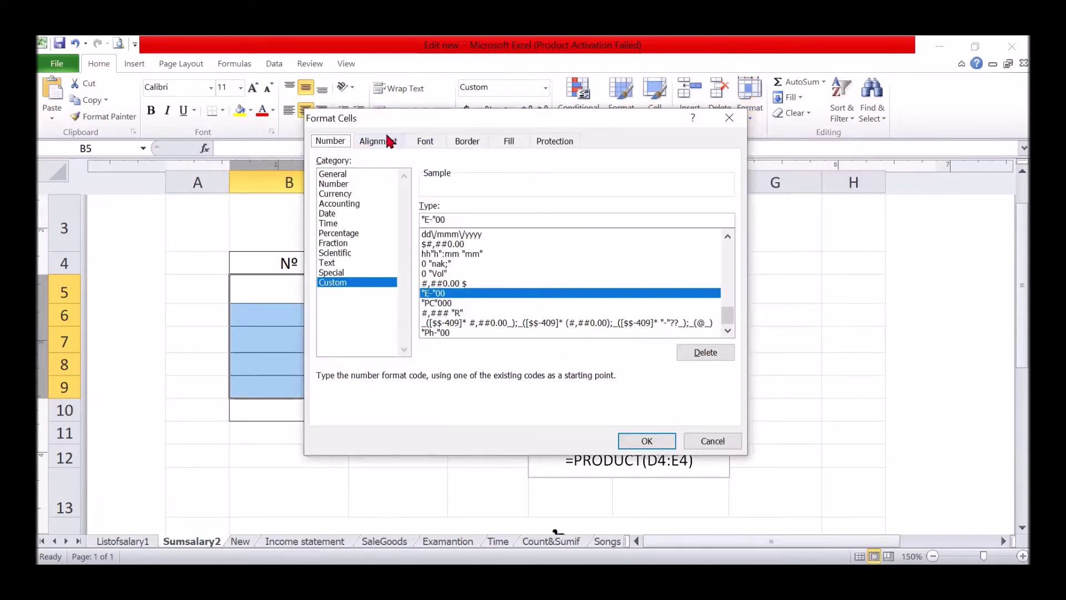
click(340, 175)
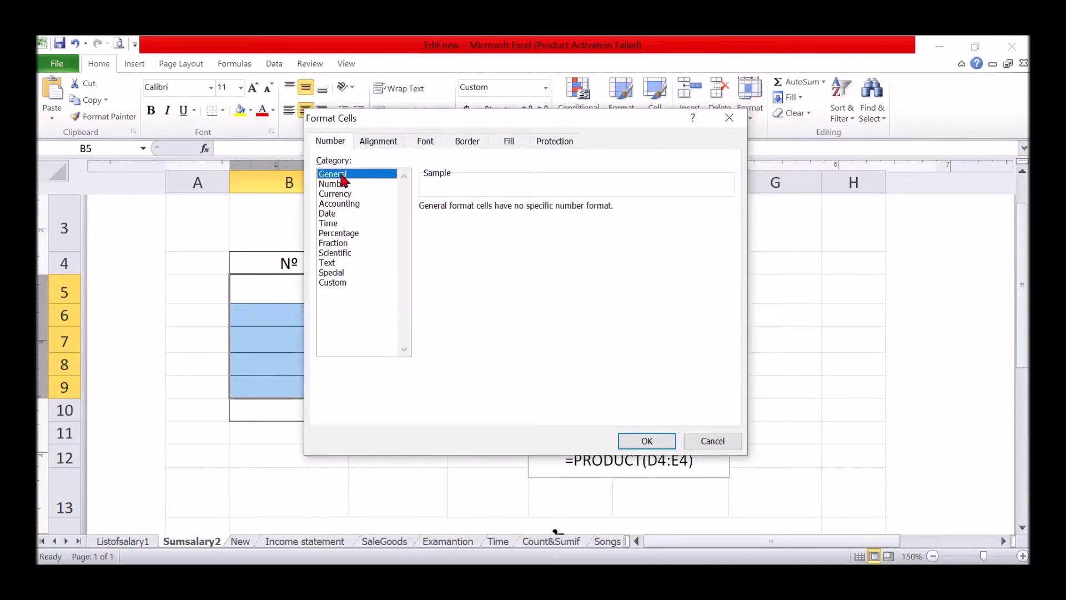
click(340, 283)
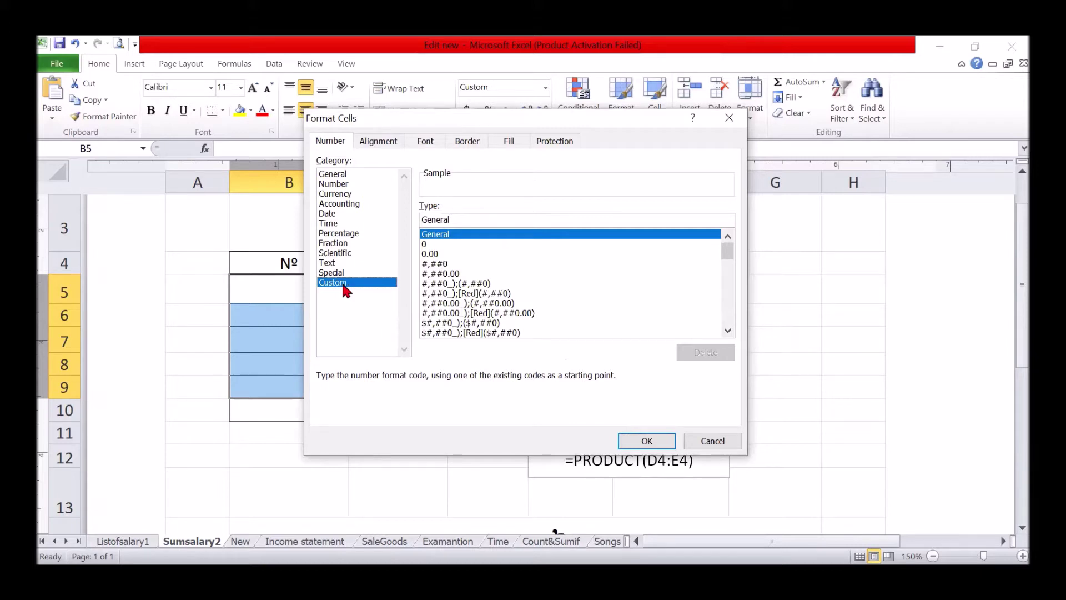
Clear the General code from the custom number format so its type is empty
click(459, 217)
key(BackSpace)
key(BackSpace)
key(BackSpace)
key(BackSpace)
key(BackSpace)
key(BackSpace)
key(BackSpace)
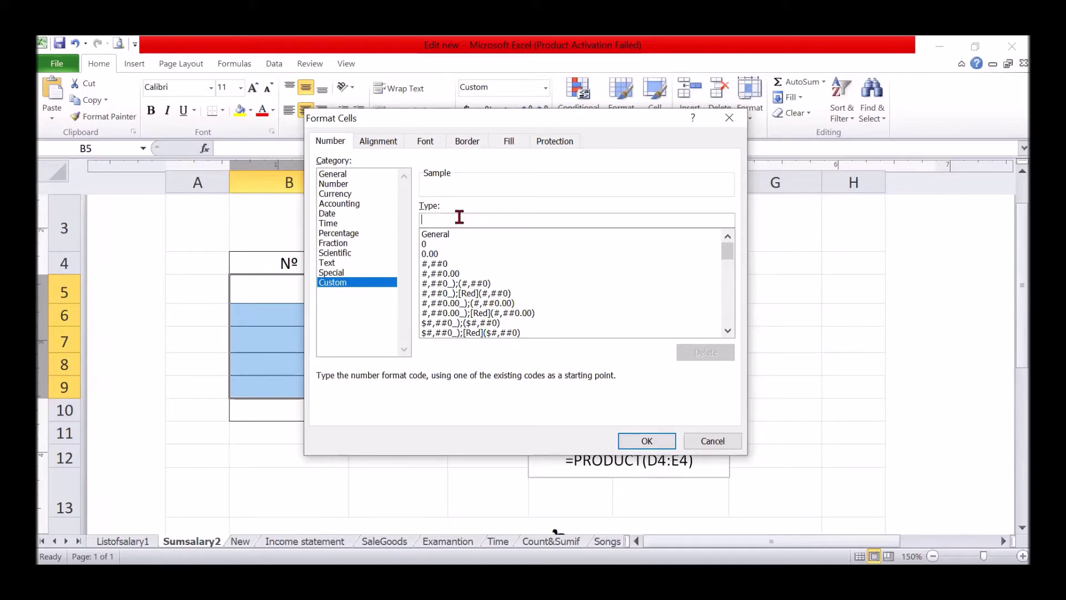
text(đ)
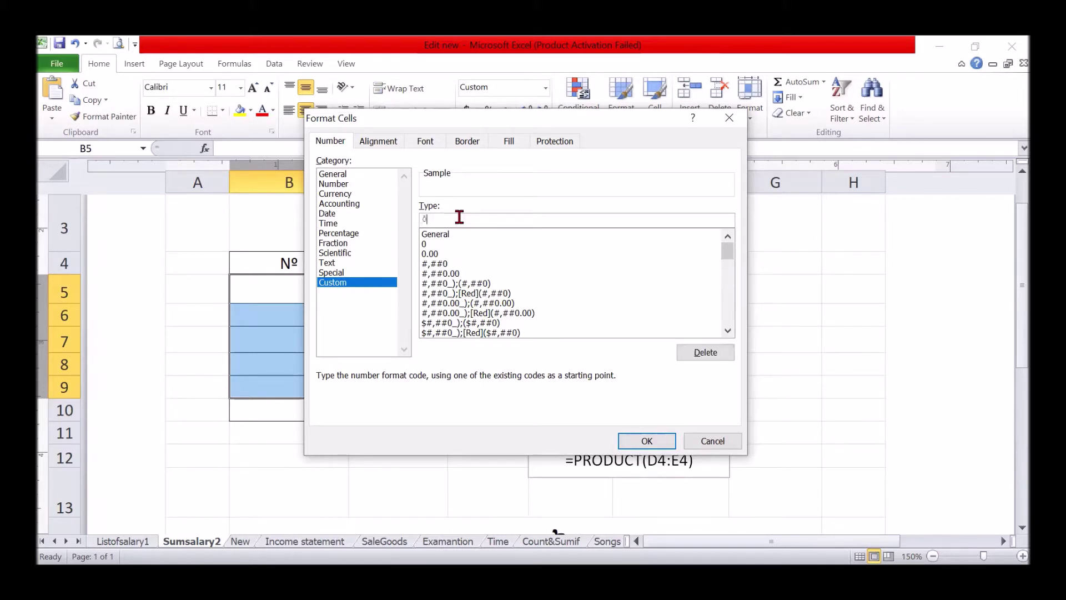
key(BackSpace)
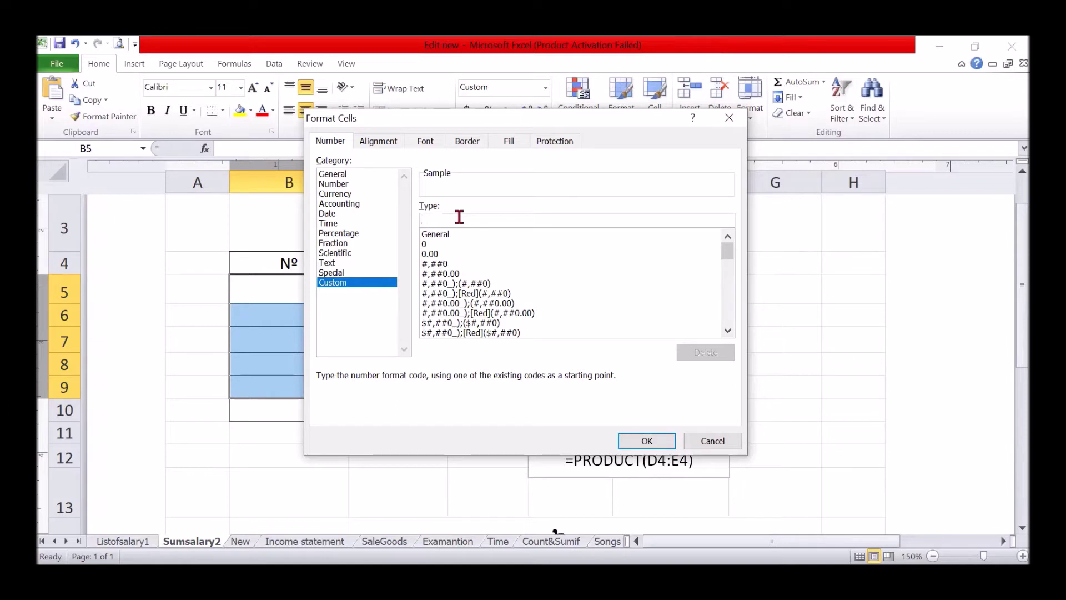
Enter "E"00 as the custom number format code, with the letter E in quotation marks
text(")
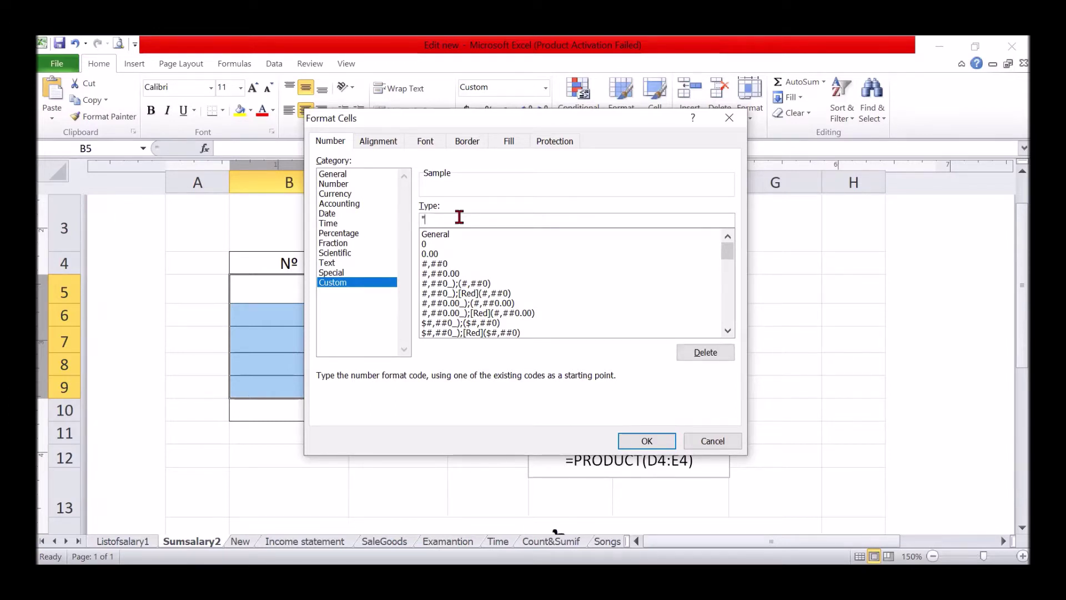
text(E)
text(")
text(0000)
key(BackSpace)
key(BackSpace)
Try the prefix Tkb with four digits by changing the custom format code to "Tkb"0000
click(436, 219)
key(BackSpace)
key(BackSpace)
text(Tkb)
text(0000)
drag(444, 218, 421, 220)
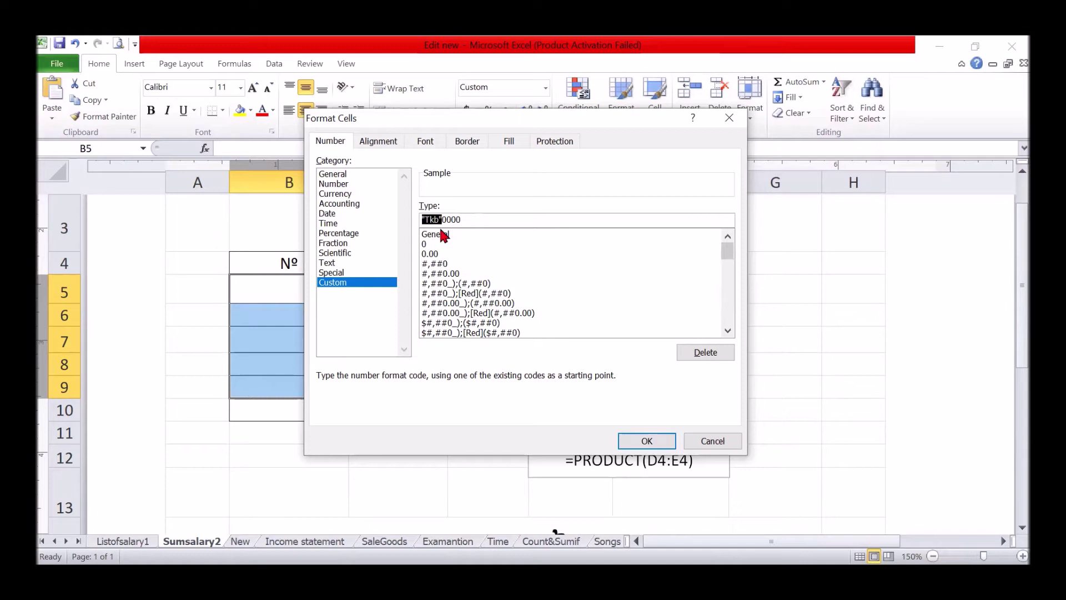
Change the custom number format code to "E-"00 and select the whole code
click(463, 220)
key(BackSpace)
key(BackSpace)
key(BackSpace)
key(BackSpace)
key(BackSpace)
text(E-)
drag(515, 220, 388, 223)
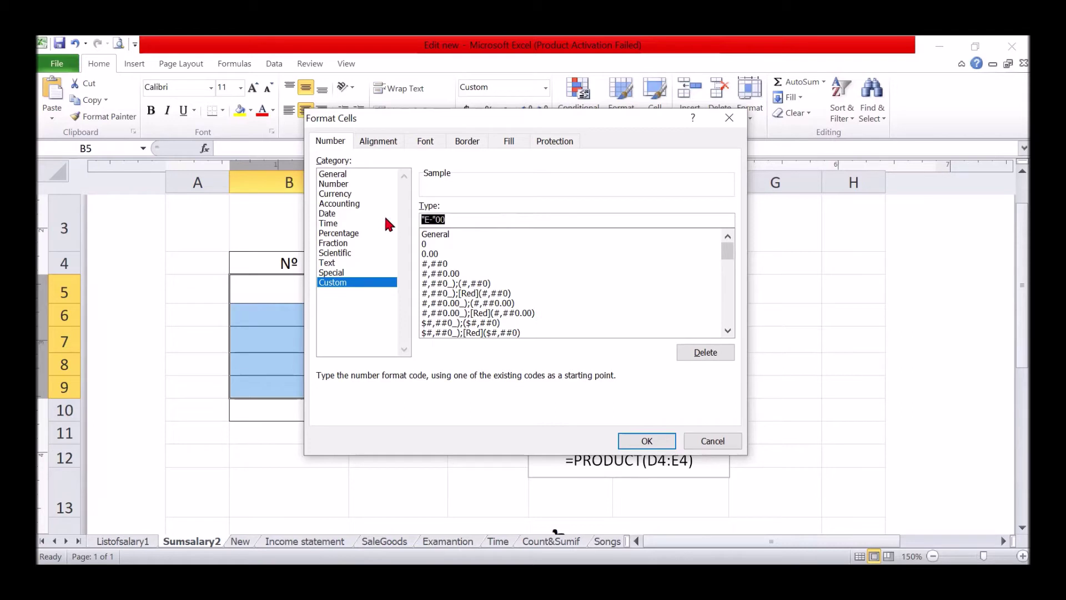